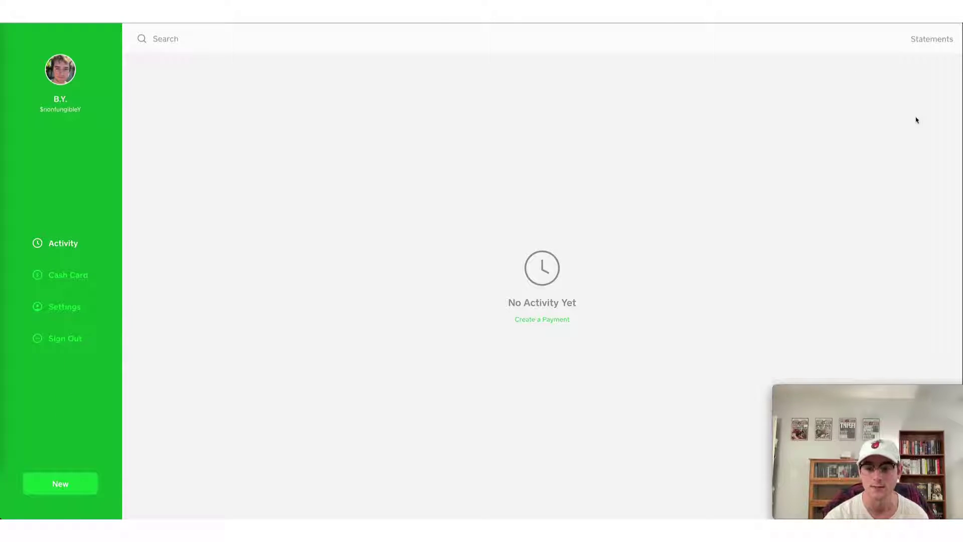
Download the Cash App transaction history as a CSV from Statements.
{"action": "left_click", "coordinate": [933, 47]}
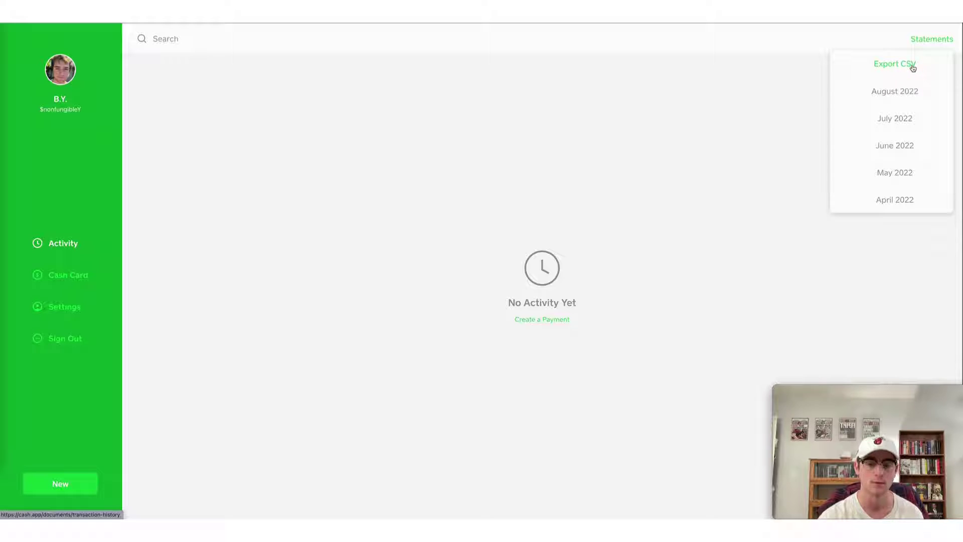
{"action": "left_click", "coordinate": [913, 66]}
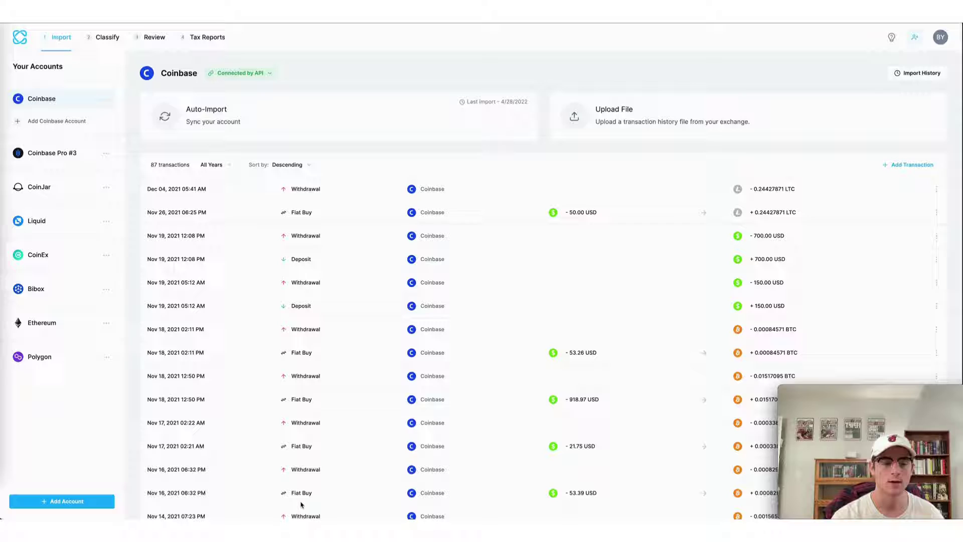
Add a new Cash App account in CoinLedger.
{"action": "left_click", "coordinate": [78, 502]}
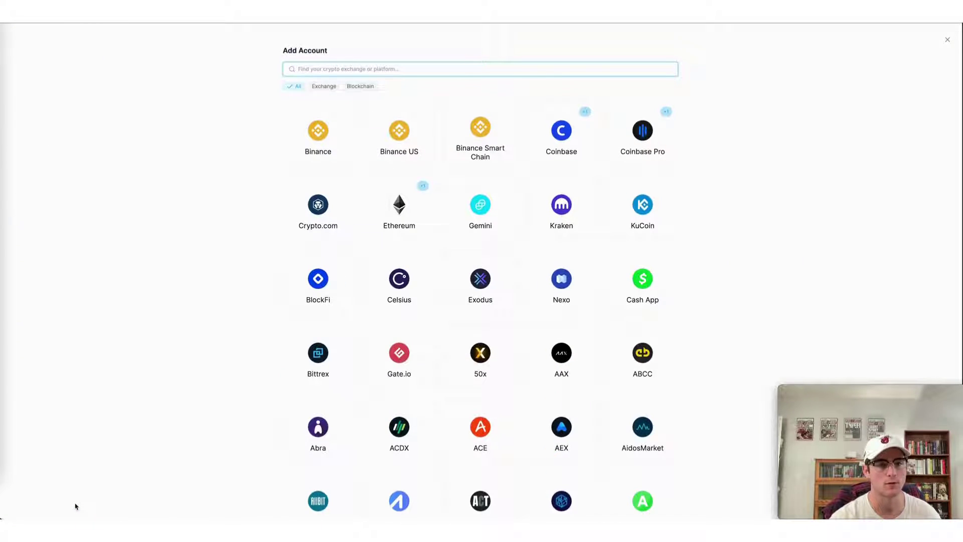
{"action": "type", "text": "dash"}
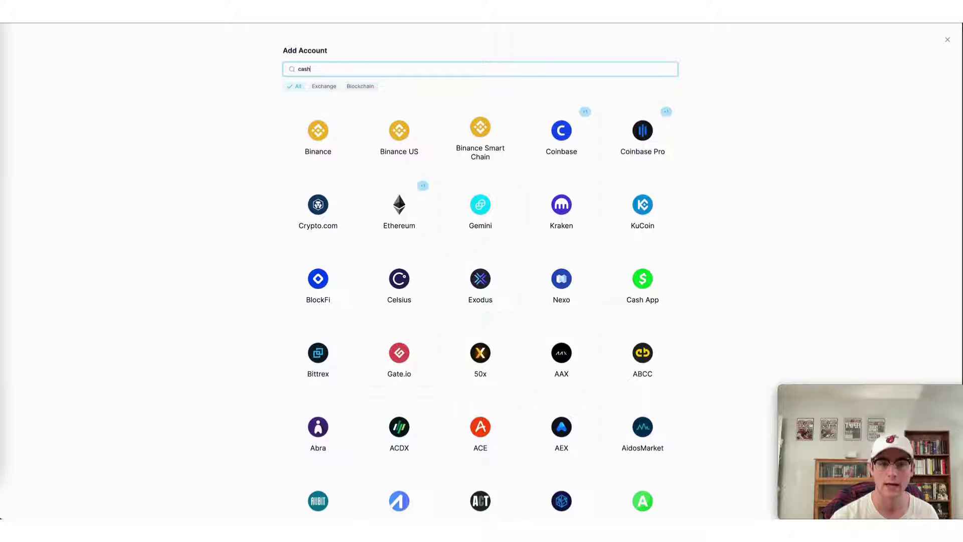
{"action": "type", "text": " app"}
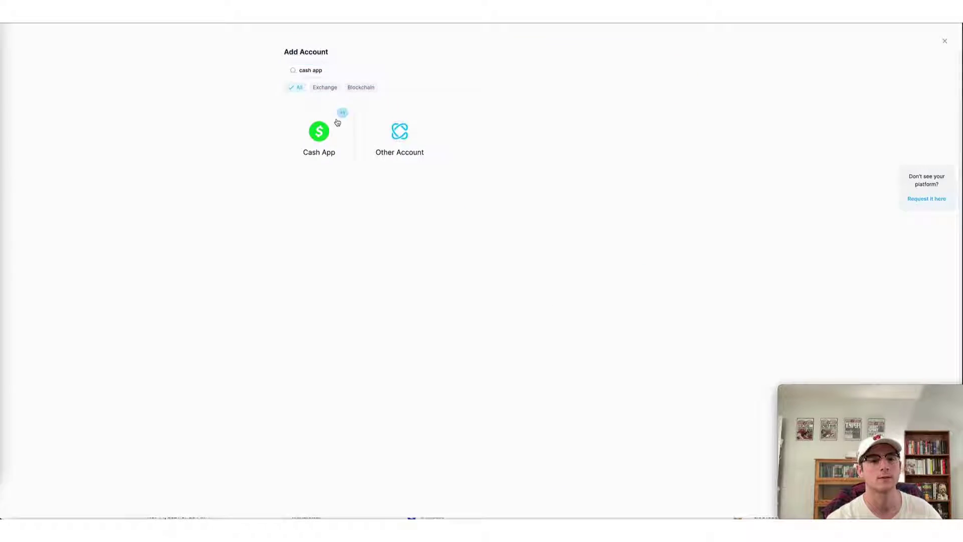
{"action": "left_click", "coordinate": [339, 122]}
Upload cash_app_report (1).csv from Downloads into the Cash App account.
{"action": "left_click", "coordinate": [339, 122]}
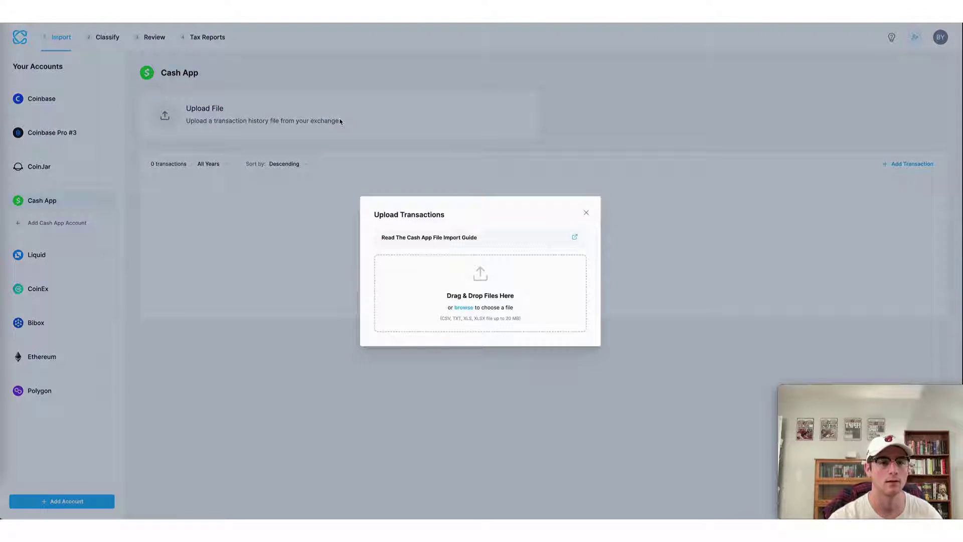
{"action": "left_click", "coordinate": [467, 308]}
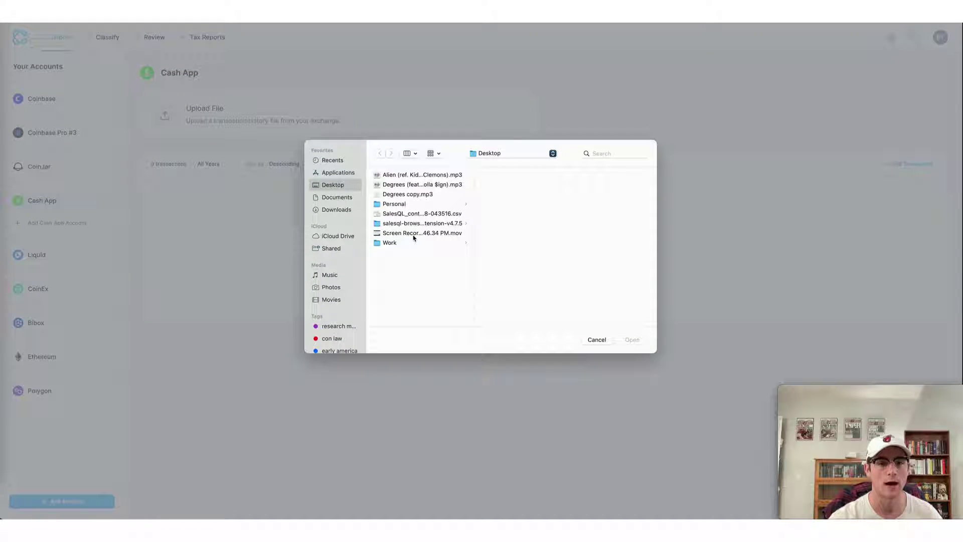
{"action": "left_click", "coordinate": [338, 209]}
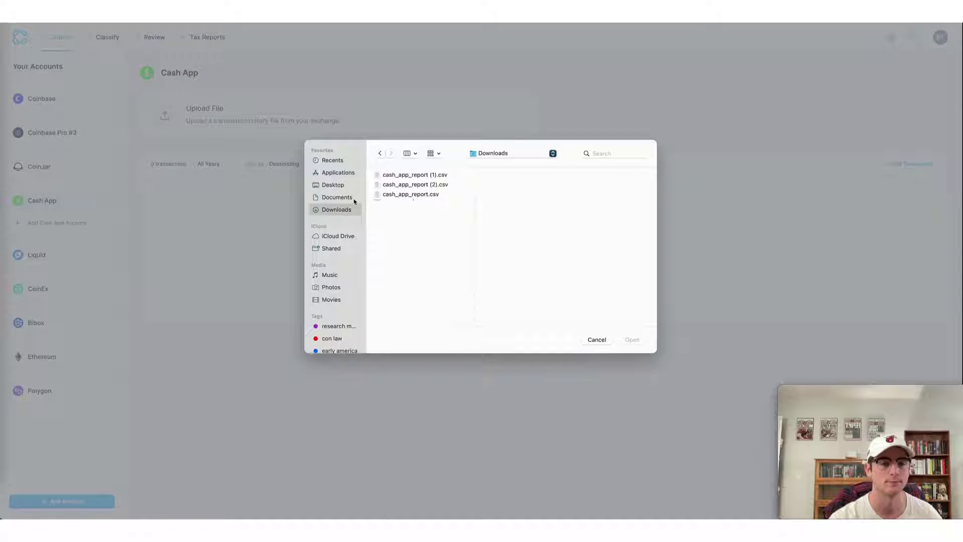
{"action": "left_click", "coordinate": [404, 175]}
{"action": "left_click", "coordinate": [632, 340]}
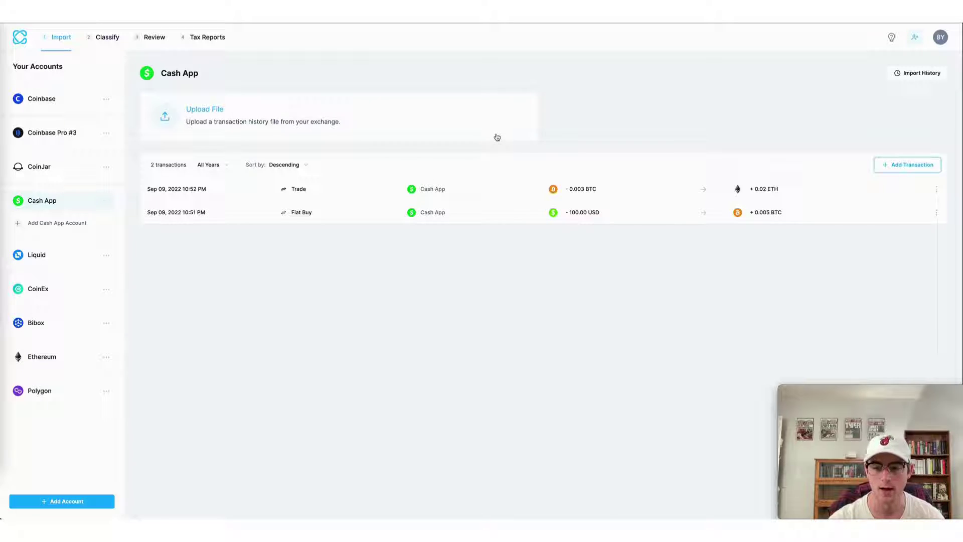
Filter Review to Cash App, inspect its Trade and Fiat Buy details, then view Tax Reports.
{"action": "left_click", "coordinate": [155, 37]}
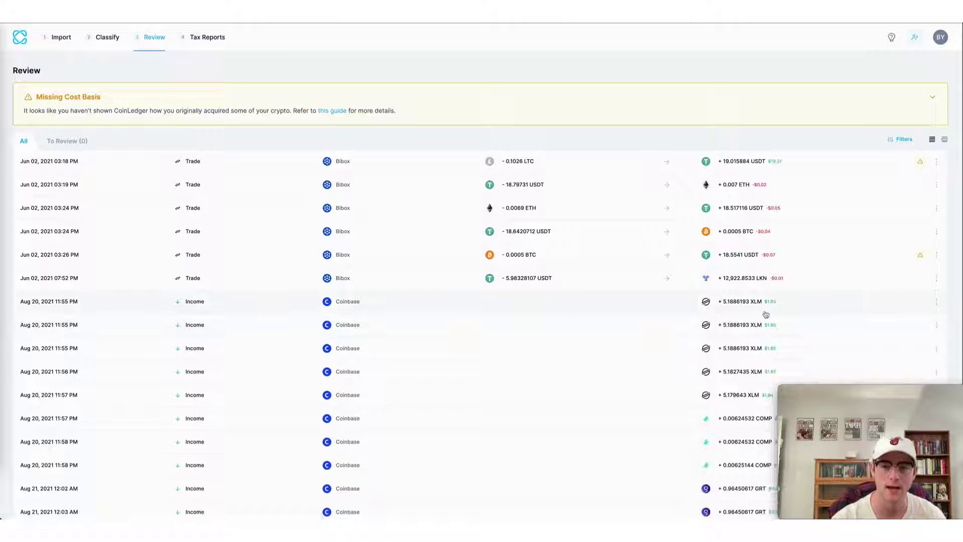
{"action": "left_click", "coordinate": [901, 139]}
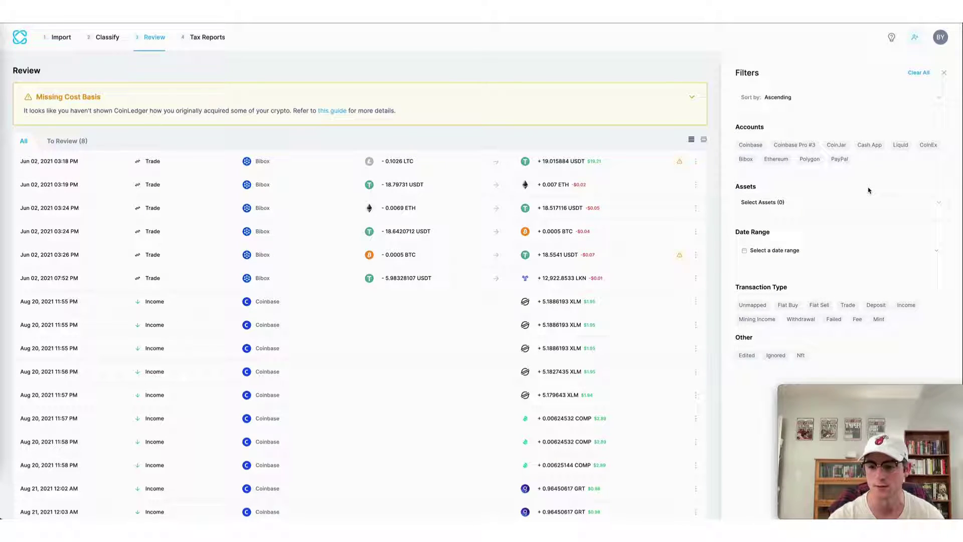
{"action": "left_click", "coordinate": [874, 145]}
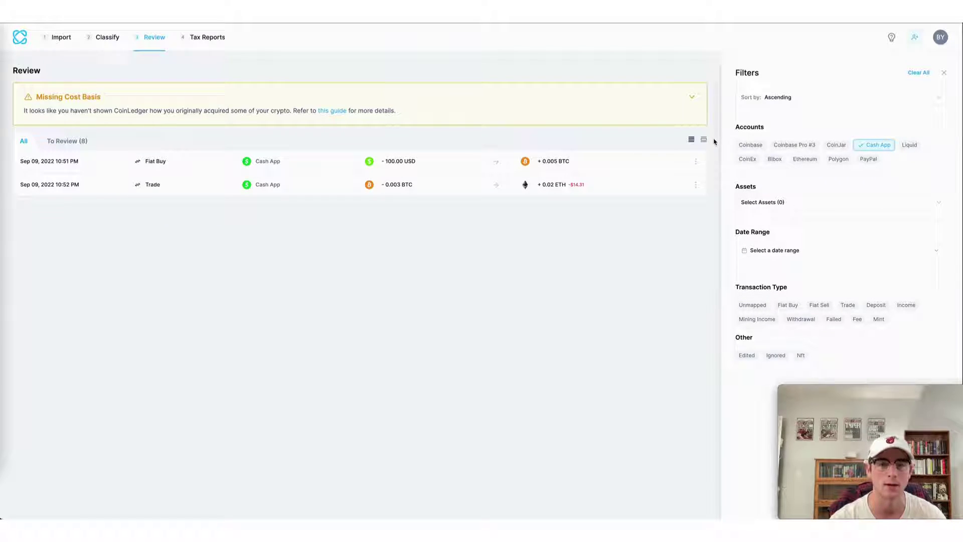
{"action": "left_click", "coordinate": [451, 185]}
{"action": "left_click", "coordinate": [439, 163]}
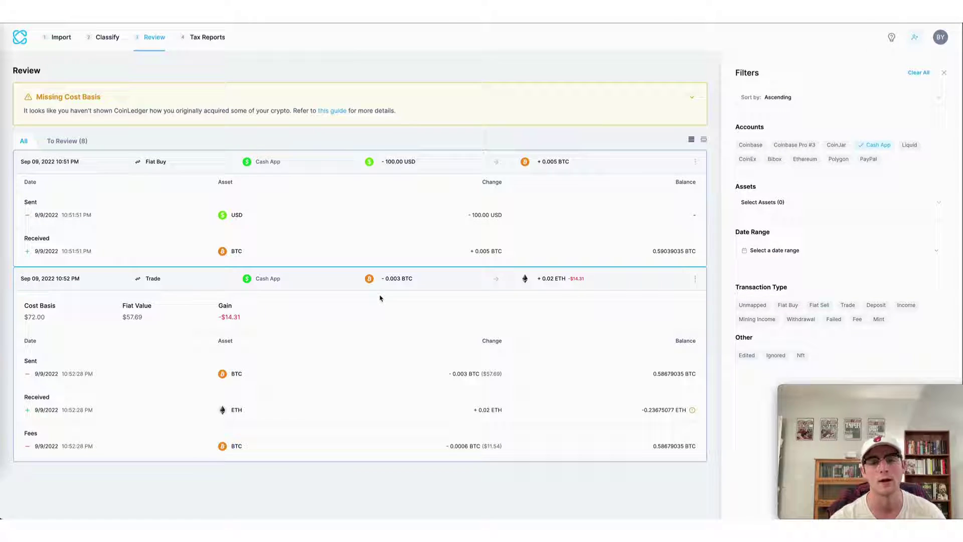
{"action": "left_click", "coordinate": [205, 37]}
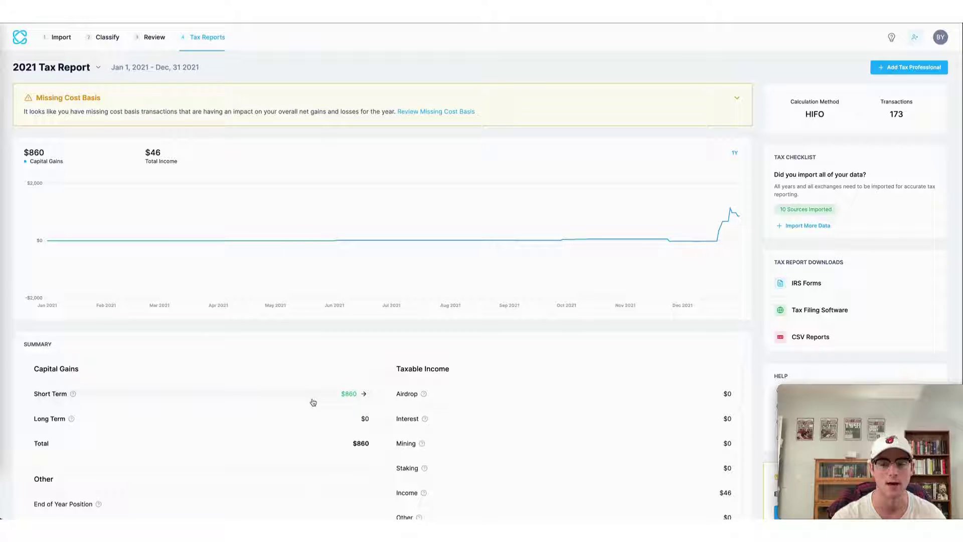
List the 2021 short-term capital gains filtered to Ethereum (ETH).
{"action": "left_click", "coordinate": [313, 402]}
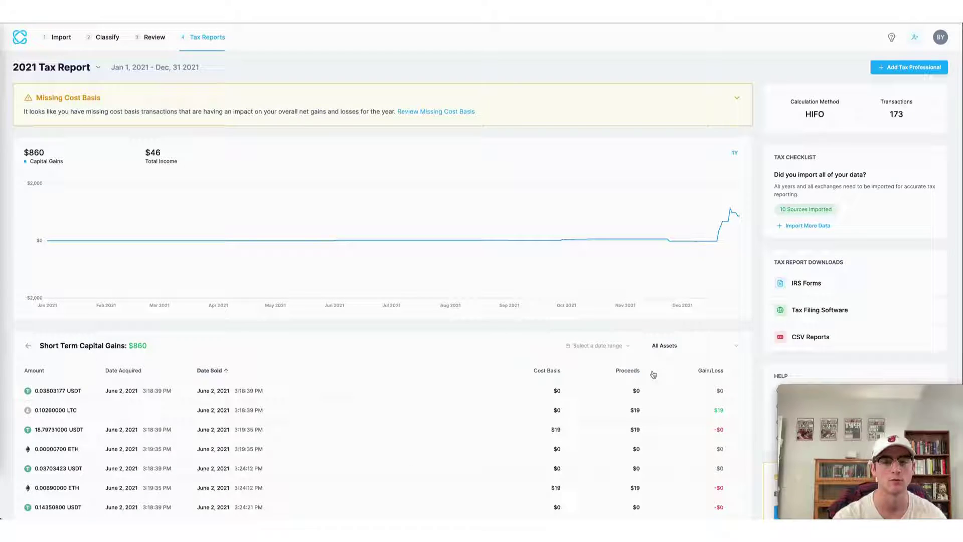
{"action": "left_click", "coordinate": [675, 355]}
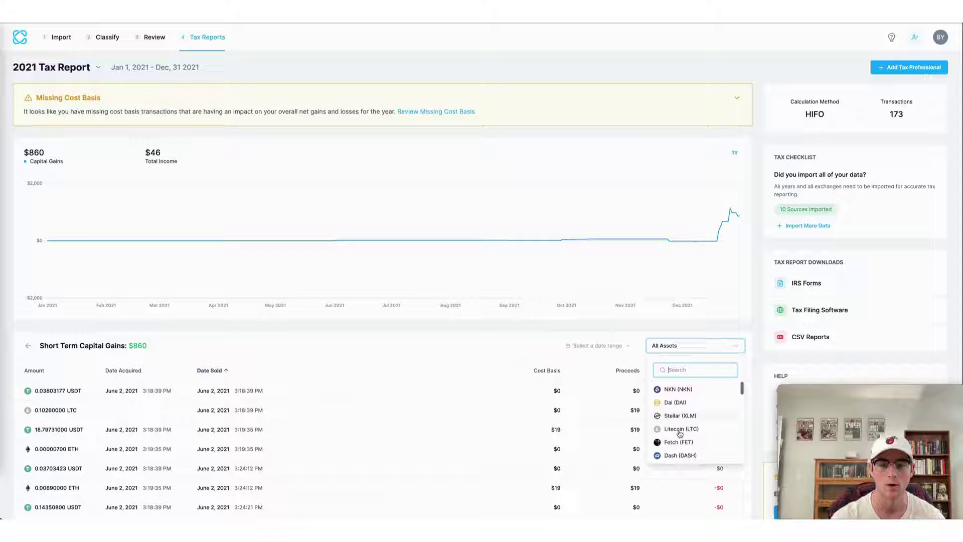
{"action": "scroll", "coordinate": [677, 430], "scroll_direction": "down", "scroll_amount": 2}
{"action": "scroll", "coordinate": [678, 431], "scroll_direction": "down", "scroll_amount": 2}
{"action": "scroll", "coordinate": [680, 434], "scroll_direction": "down", "scroll_amount": 3}
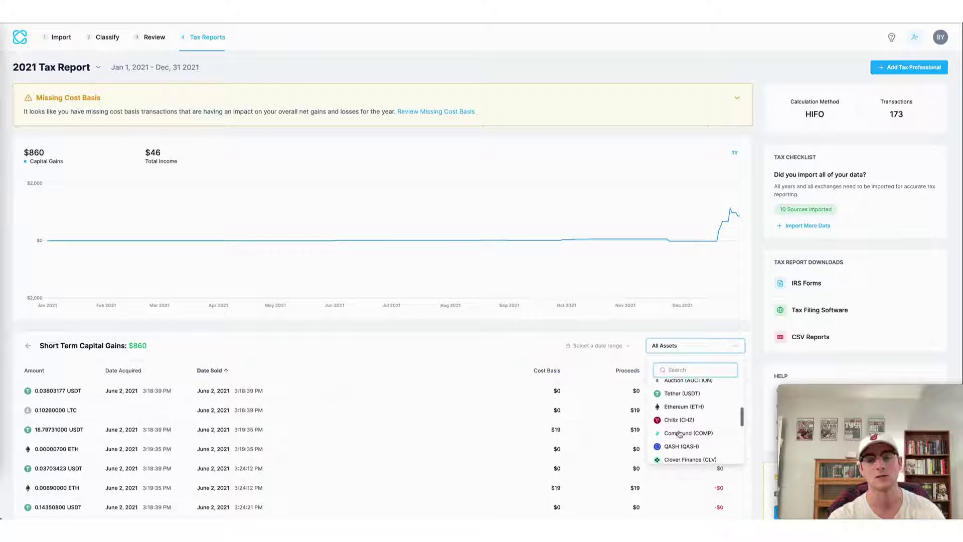
{"action": "left_click", "coordinate": [697, 406]}
{"action": "scroll", "coordinate": [698, 408], "scroll_direction": "down", "scroll_amount": 1}
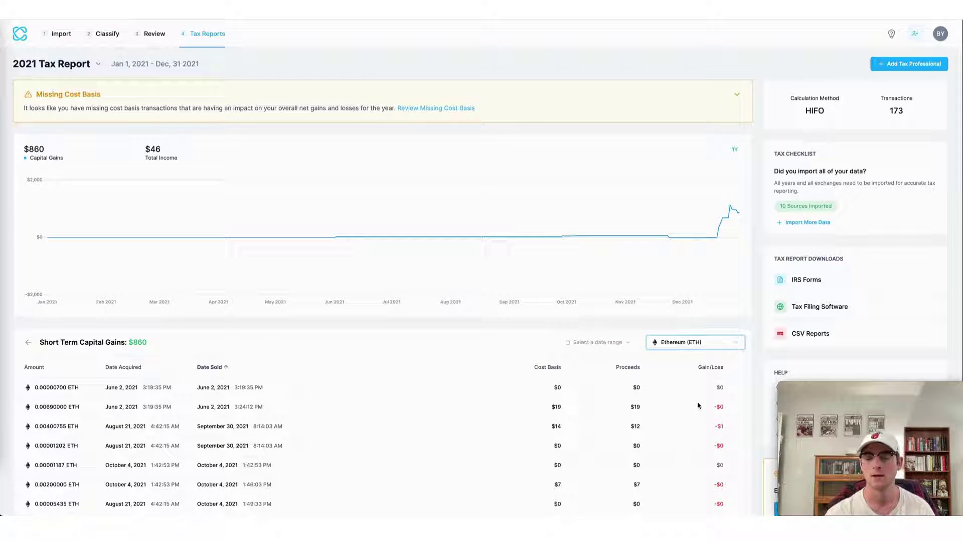
{"action": "scroll", "coordinate": [698, 407], "scroll_direction": "down", "scroll_amount": 2}
{"action": "scroll", "coordinate": [698, 406], "scroll_direction": "down", "scroll_amount": 3}
{"action": "scroll", "coordinate": [698, 405], "scroll_direction": "down", "scroll_amount": 3}
{"action": "scroll", "coordinate": [698, 405], "scroll_direction": "down", "scroll_amount": 2}
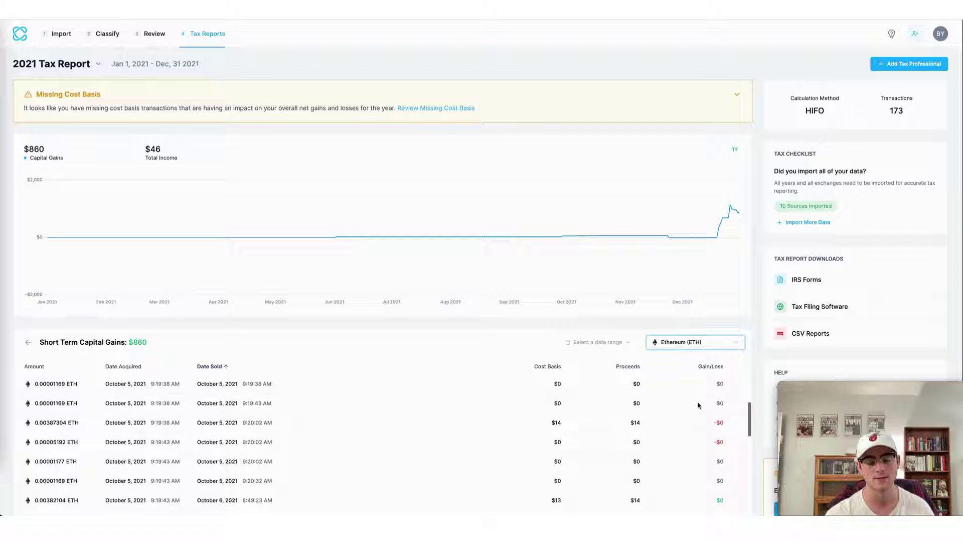
{"action": "scroll", "coordinate": [698, 405], "scroll_direction": "down", "scroll_amount": 2}
{"action": "scroll", "coordinate": [698, 405], "scroll_direction": "down", "scroll_amount": 2}
{"action": "scroll", "coordinate": [698, 405], "scroll_direction": "down", "scroll_amount": 2}
{"action": "scroll", "coordinate": [698, 405], "scroll_direction": "down", "scroll_amount": 2}
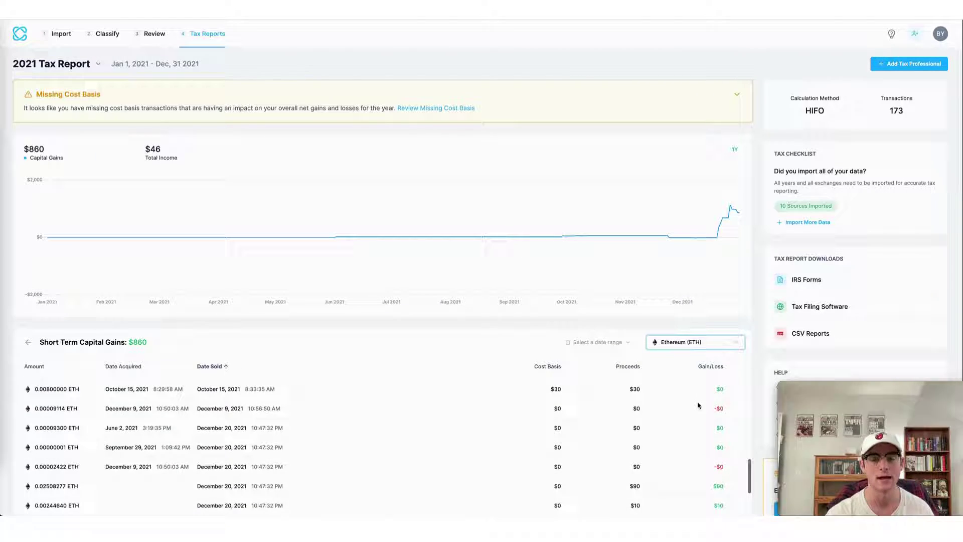
{"action": "scroll", "coordinate": [698, 405], "scroll_direction": "down", "scroll_amount": 2}
{"action": "scroll", "coordinate": [698, 405], "scroll_direction": "down", "scroll_amount": 2}
{"action": "scroll", "coordinate": [698, 405], "scroll_direction": "down", "scroll_amount": 1}
{"action": "scroll", "coordinate": [698, 405], "scroll_direction": "down", "scroll_amount": 2}
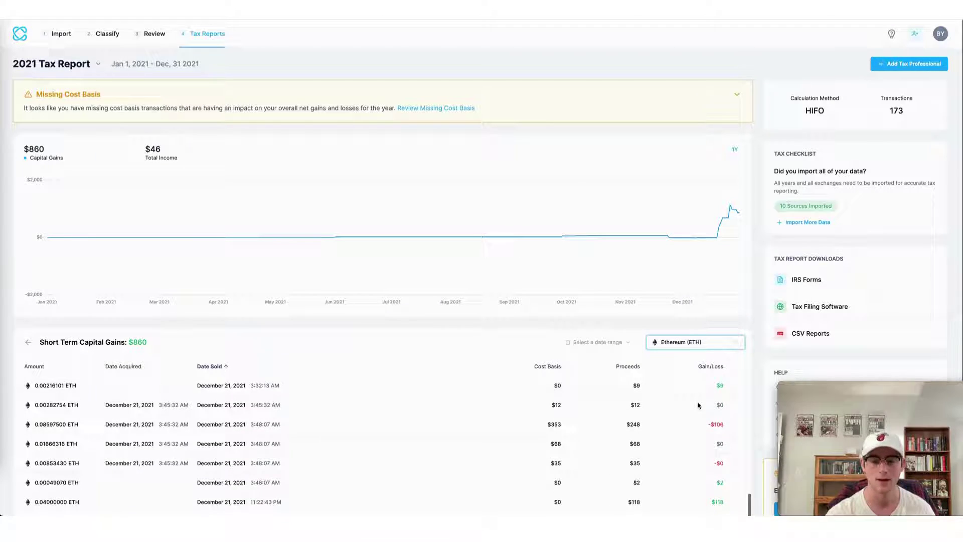
Switch the short-term trade list from Ethereum to Litecoin (LTC).
{"action": "left_click", "coordinate": [706, 341]}
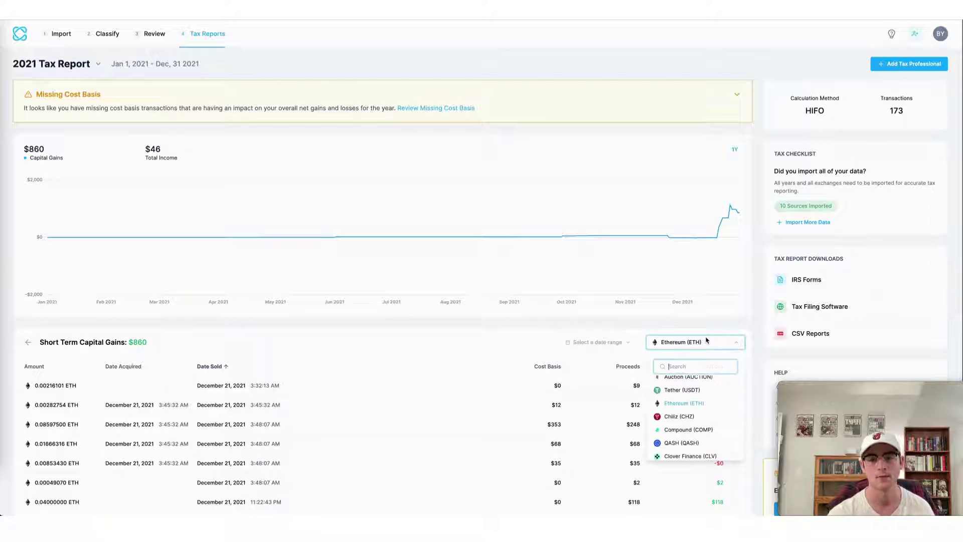
{"action": "left_click", "coordinate": [684, 404]}
{"action": "left_click", "coordinate": [693, 347]}
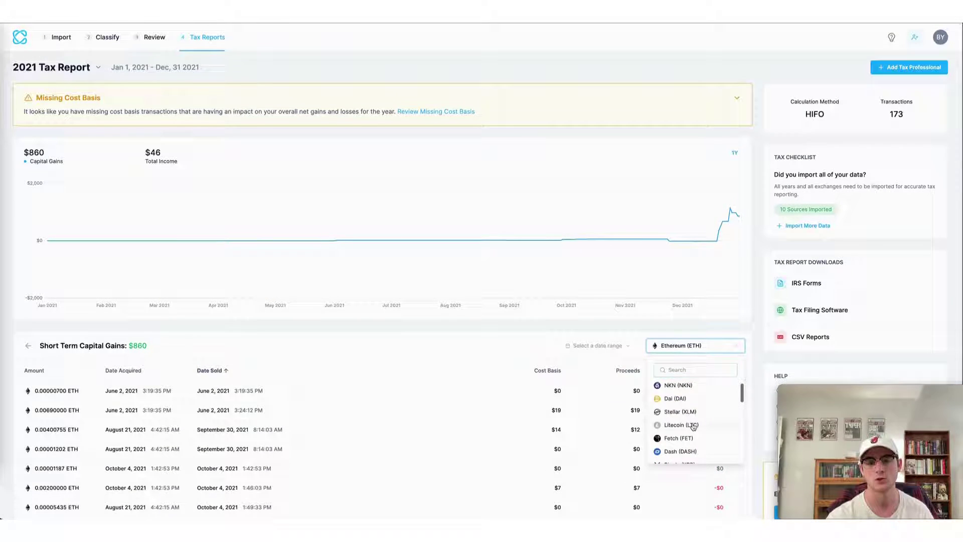
{"action": "left_click", "coordinate": [692, 425]}
Scroll to the summary showing $860 short-term gains and $46 income.
{"action": "scroll", "coordinate": [689, 464], "scroll_direction": "down", "scroll_amount": 1}
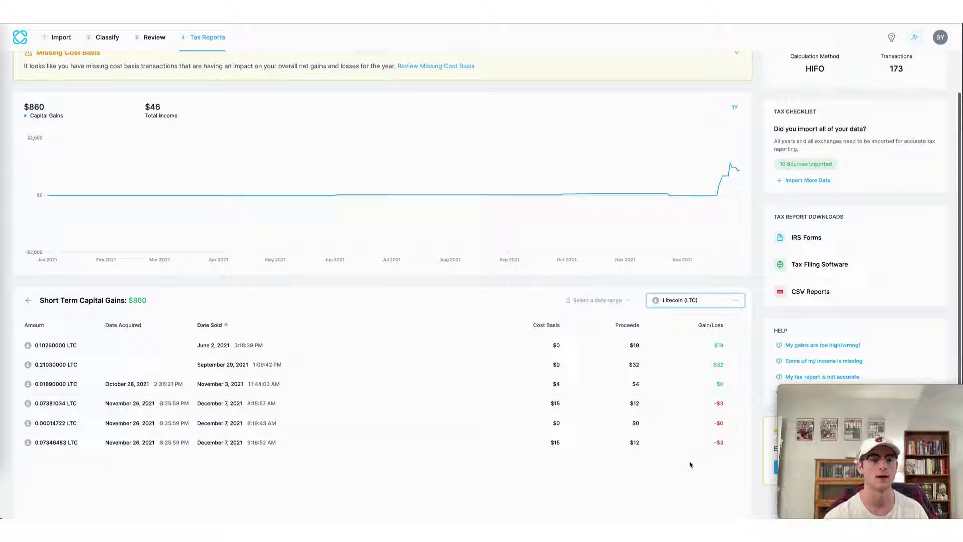
{"action": "scroll", "coordinate": [689, 463], "scroll_direction": "up", "scroll_amount": 1}
{"action": "scroll", "coordinate": [509, 365], "scroll_direction": "down", "scroll_amount": 1}
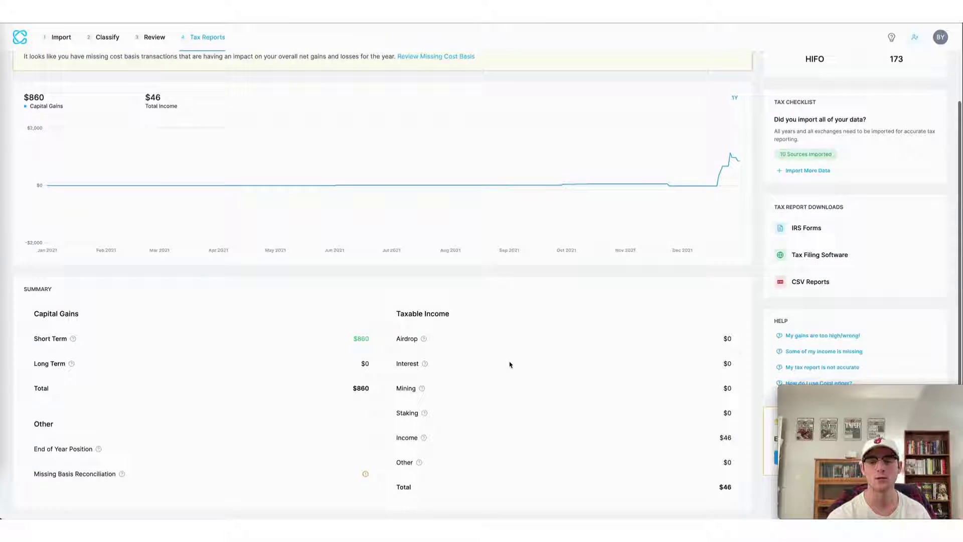
{"action": "scroll", "coordinate": [510, 365], "scroll_direction": "up", "scroll_amount": 1}
{"action": "scroll", "coordinate": [509, 365], "scroll_direction": "down", "scroll_amount": 1}
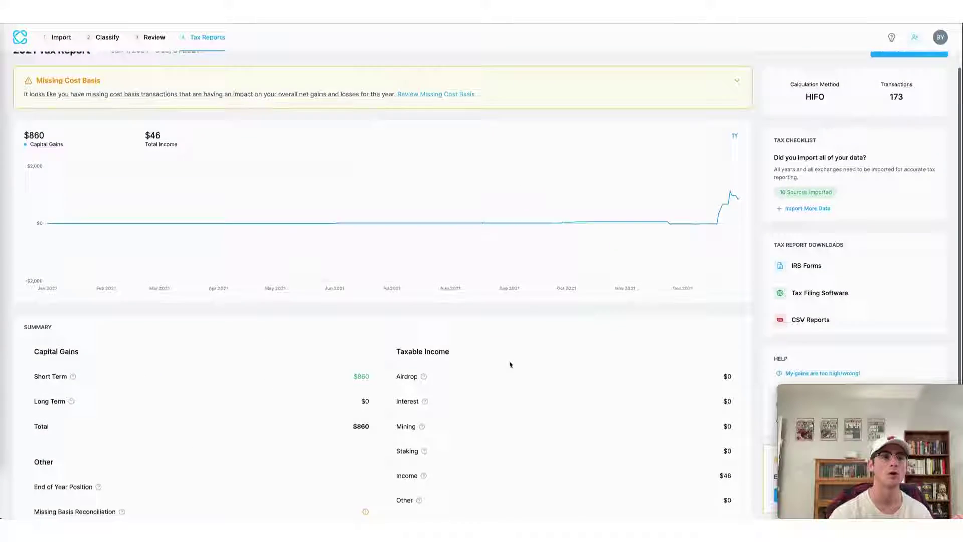
Generate IRS Form 8949 under IRS Forms and acknowledge the success message.
{"action": "scroll", "coordinate": [509, 364], "scroll_direction": "up", "scroll_amount": 1}
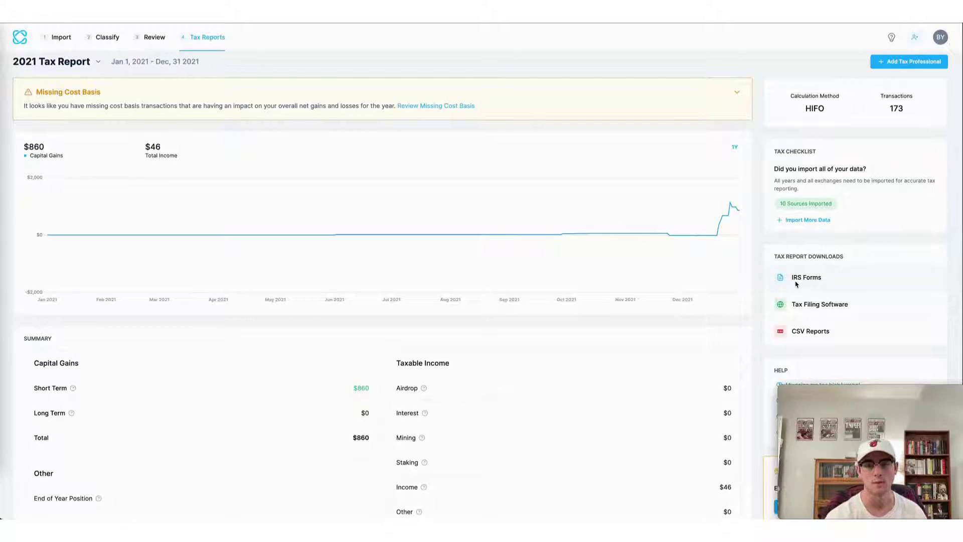
{"action": "left_click", "coordinate": [795, 284]}
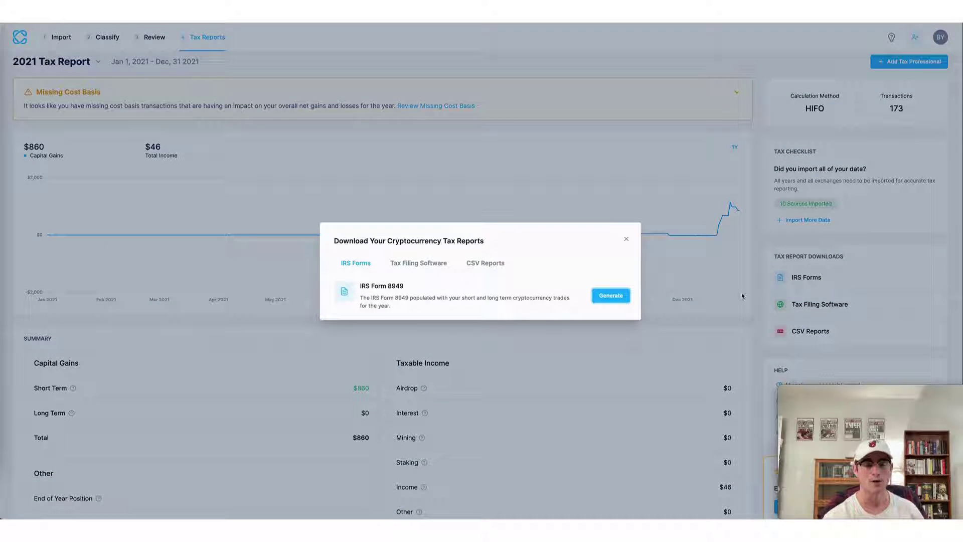
{"action": "left_click", "coordinate": [607, 296]}
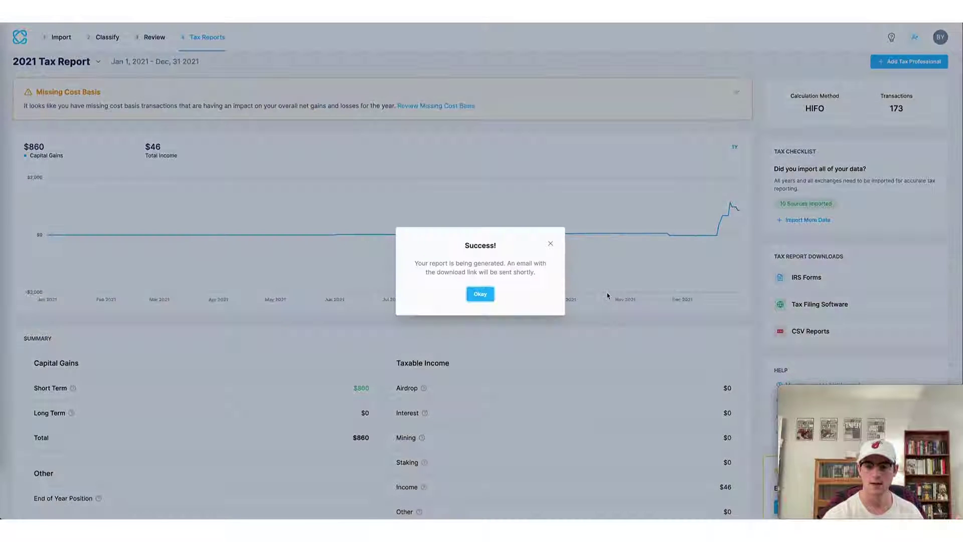
{"action": "left_click", "coordinate": [607, 315]}
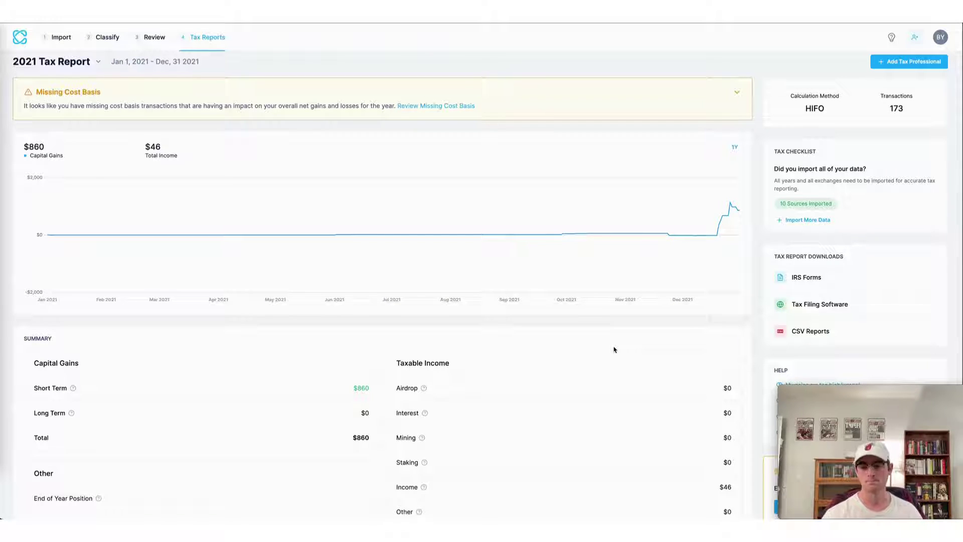
{"action": "left_click", "coordinate": [901, 63]}
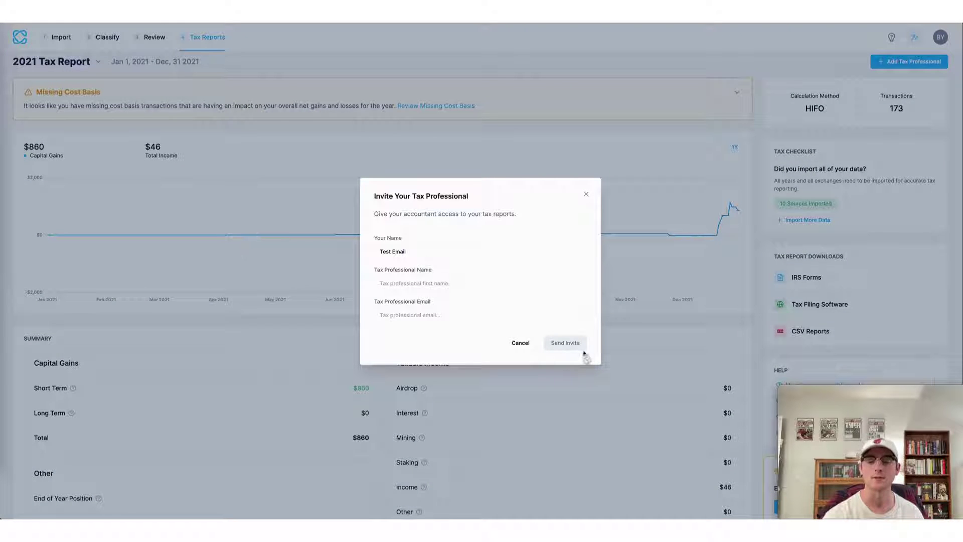
{"action": "left_click", "coordinate": [659, 340]}
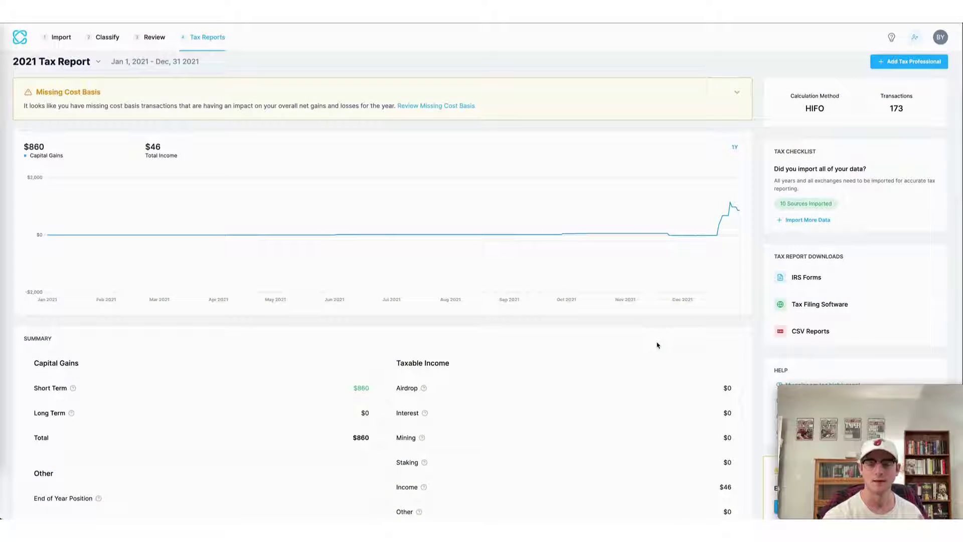
{"action": "scroll", "coordinate": [656, 344], "scroll_direction": "down", "scroll_amount": 1}
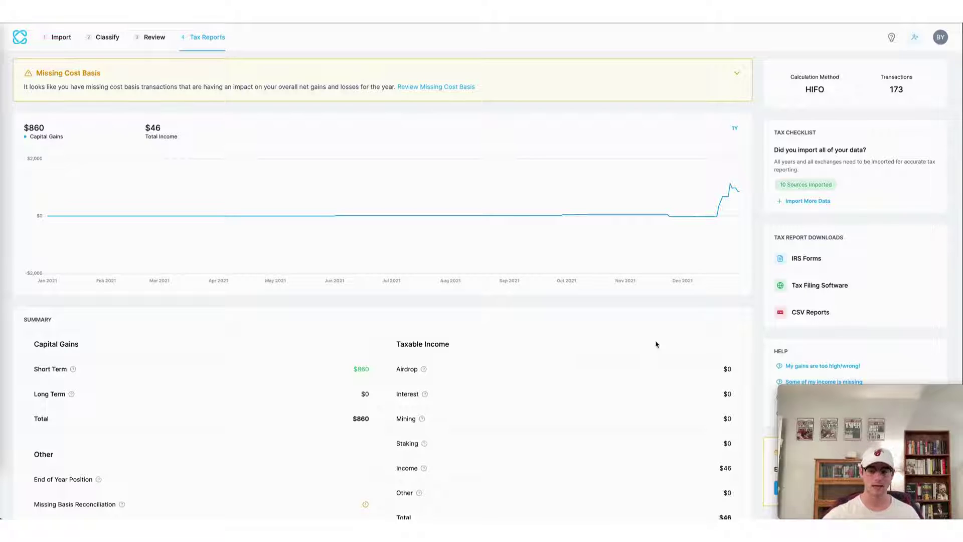
Generate the TaxAct CSV under Tax Filing Software and close the download confirmation.
{"action": "left_click", "coordinate": [820, 284]}
{"action": "scroll", "coordinate": [577, 323], "scroll_direction": "up", "scroll_amount": 2}
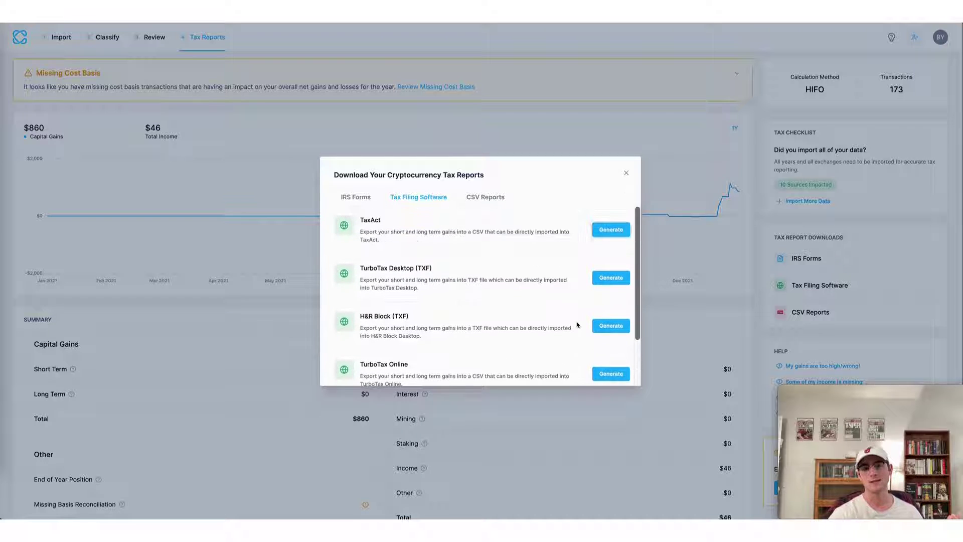
{"action": "scroll", "coordinate": [577, 326], "scroll_direction": "down", "scroll_amount": 1}
{"action": "scroll", "coordinate": [576, 326], "scroll_direction": "up", "scroll_amount": 1}
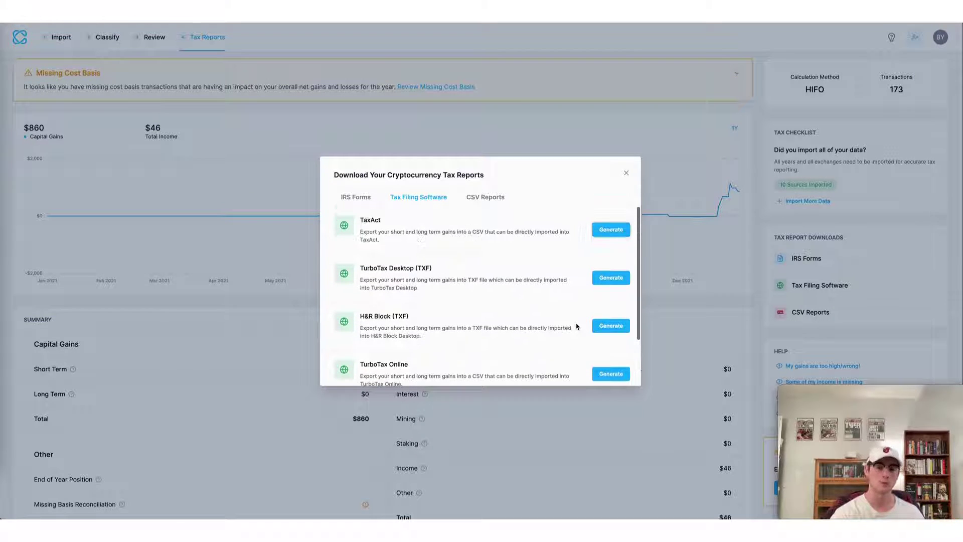
{"action": "right_click", "coordinate": [576, 326]}
{"action": "left_click", "coordinate": [530, 310]}
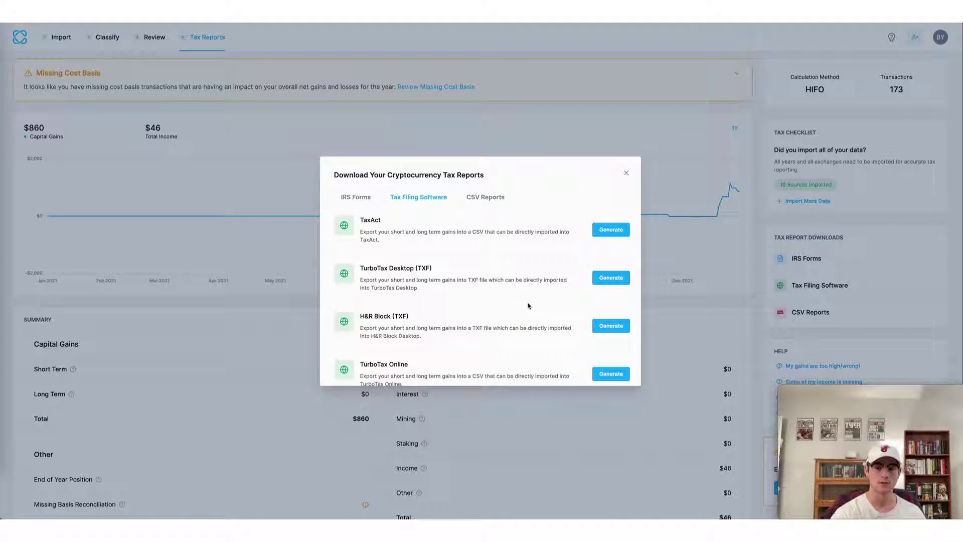
{"action": "left_click", "coordinate": [625, 232]}
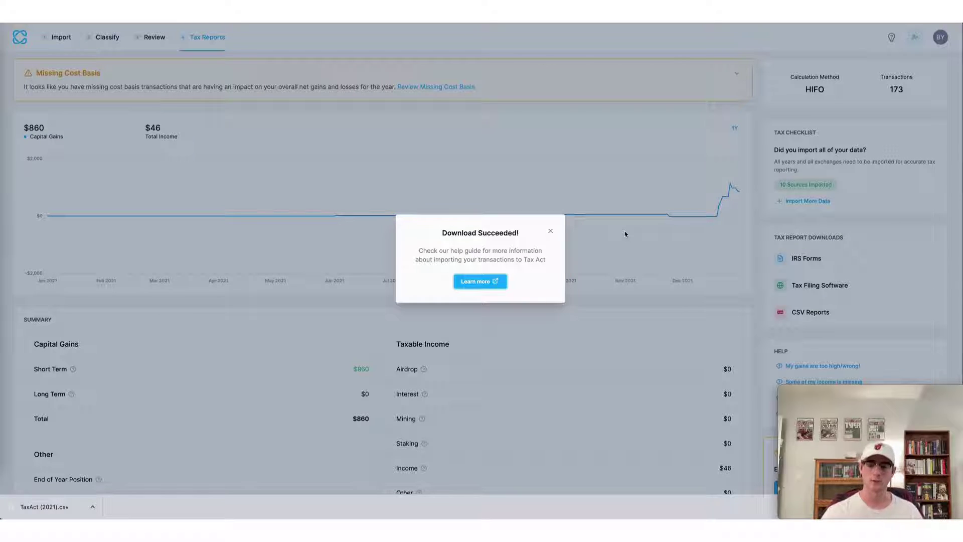
{"action": "left_click", "coordinate": [625, 232]}
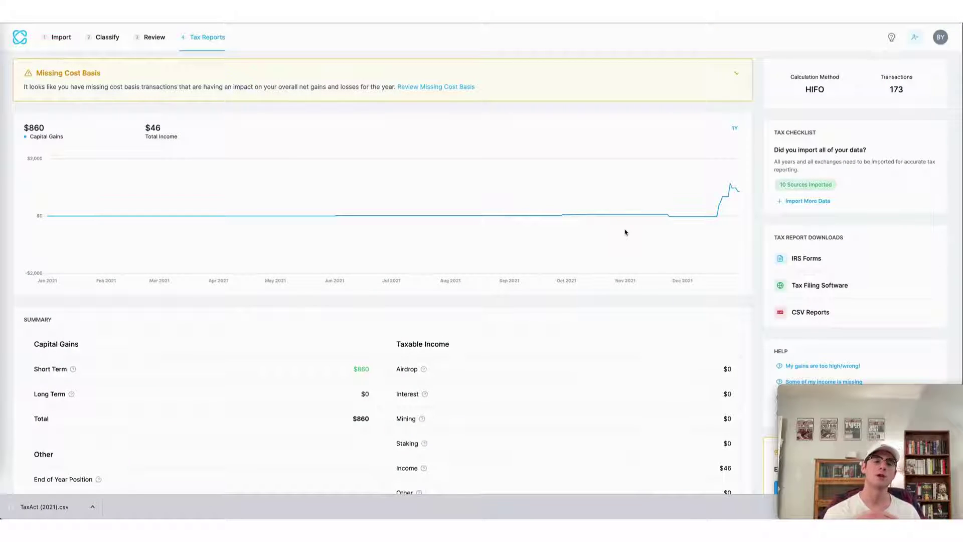